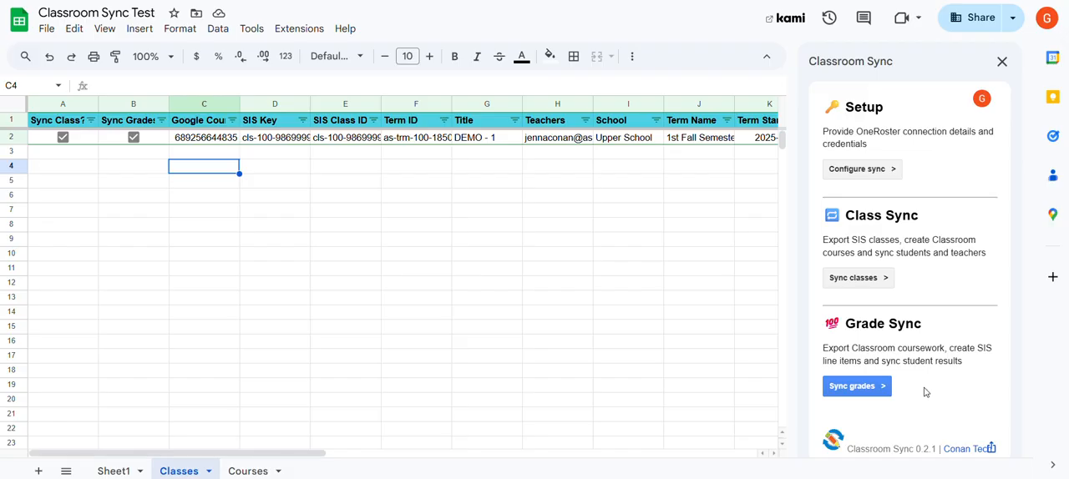
# Open the coursework export options from the grade sync section of Classroom Sync
pyautogui.click(881, 393)
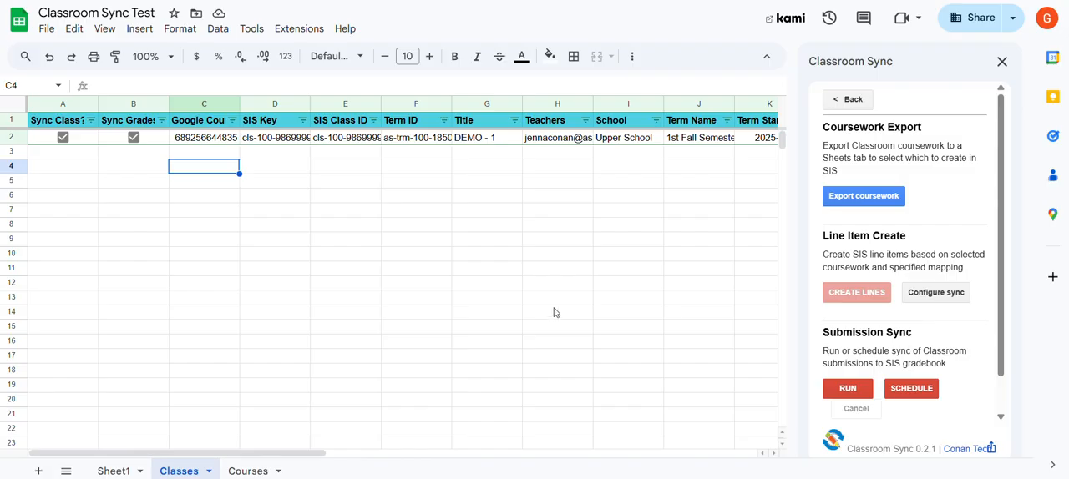
pyautogui.click(133, 122)
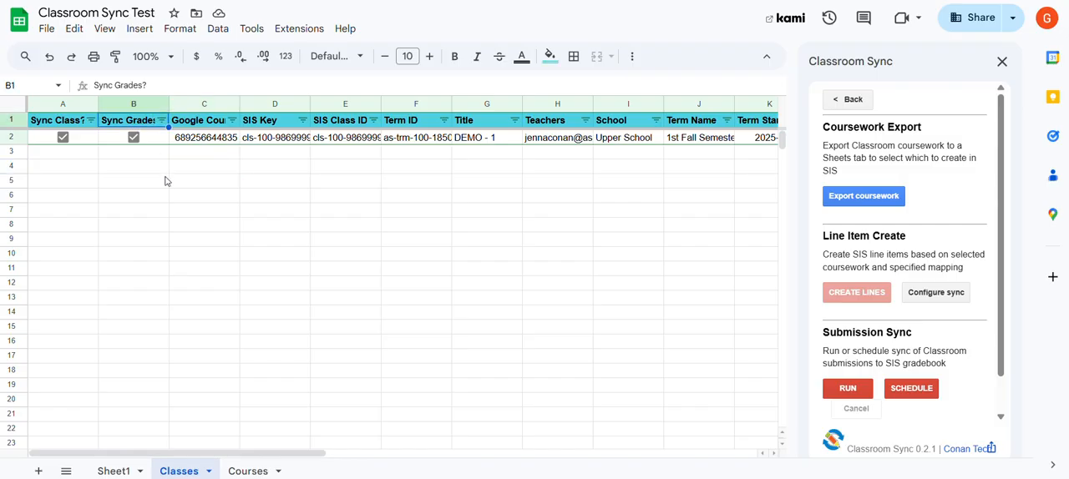
pyautogui.click(901, 197)
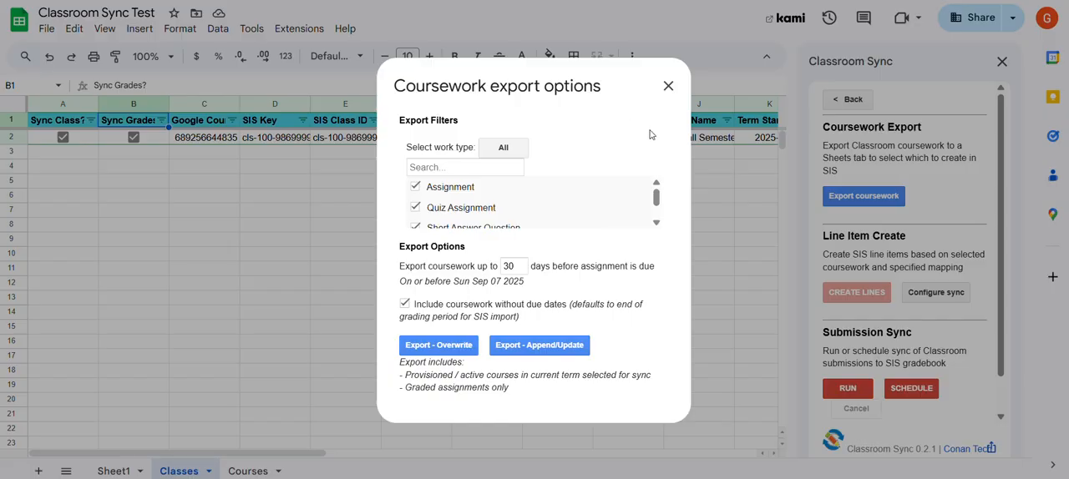
# Review the work type filters, due-date option and export scope, and export the coursework by overwriting the current coursework data
pyautogui.scroll(-2, 655, 201)
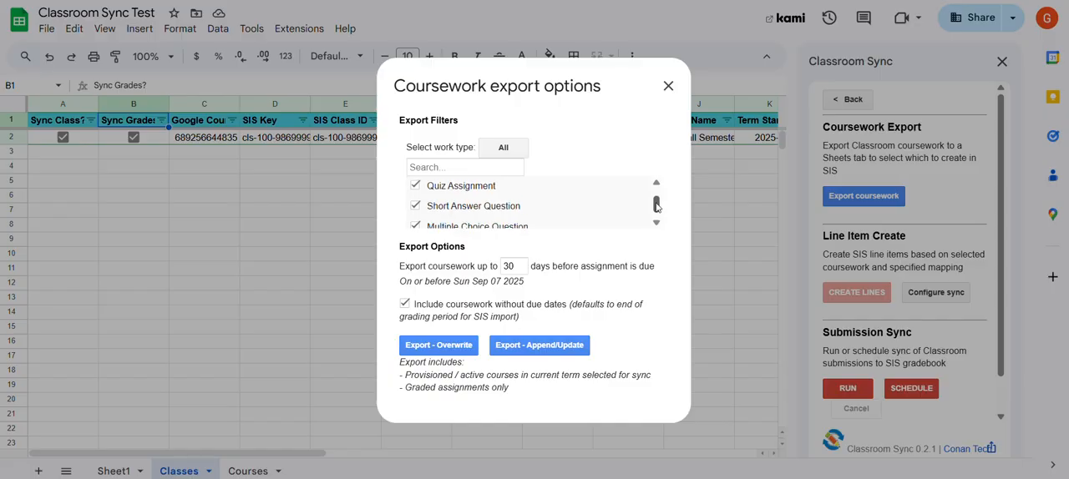
pyautogui.moveTo(656, 213); pyautogui.dragTo(657, 190)
pyautogui.scroll(-1, 538, 202)
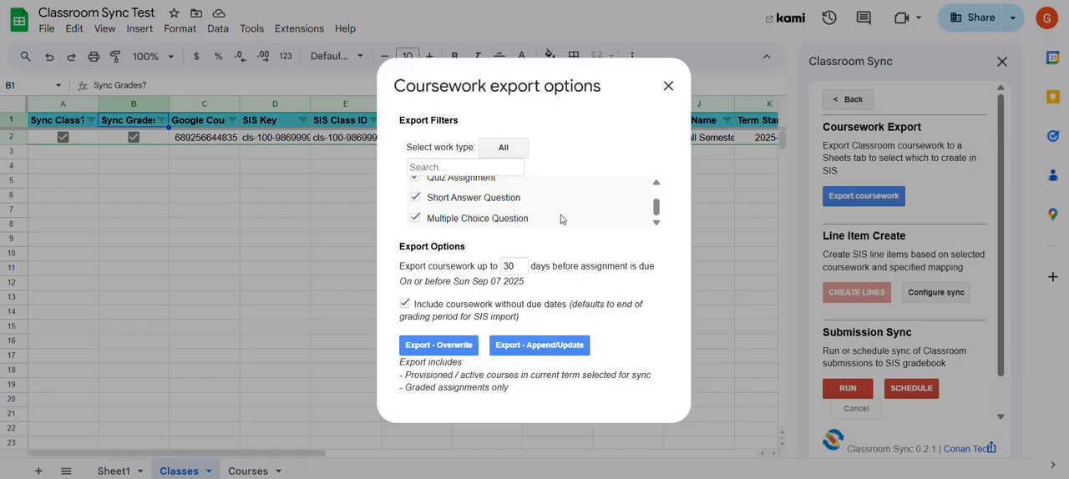
pyautogui.scroll(2, 585, 207)
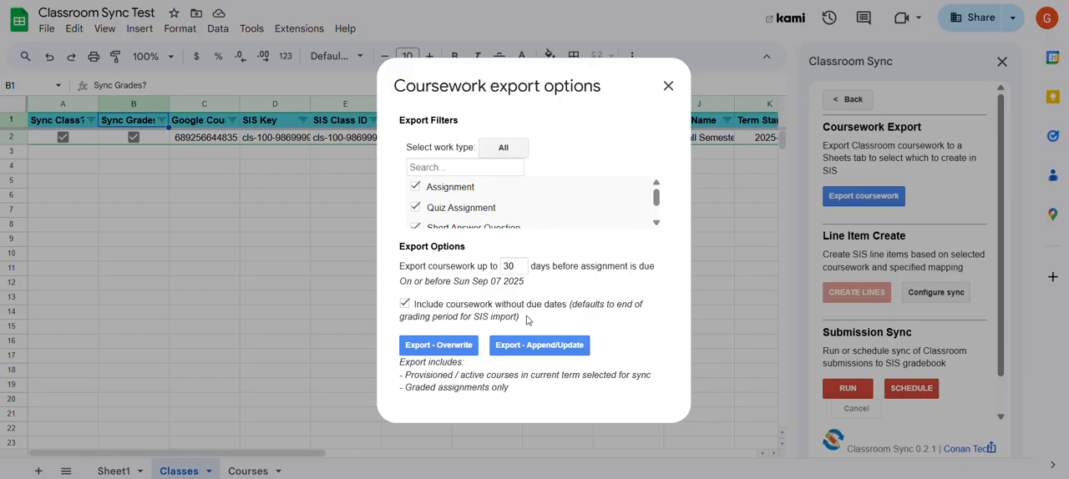
pyautogui.moveTo(532, 321); pyautogui.dragTo(418, 304)
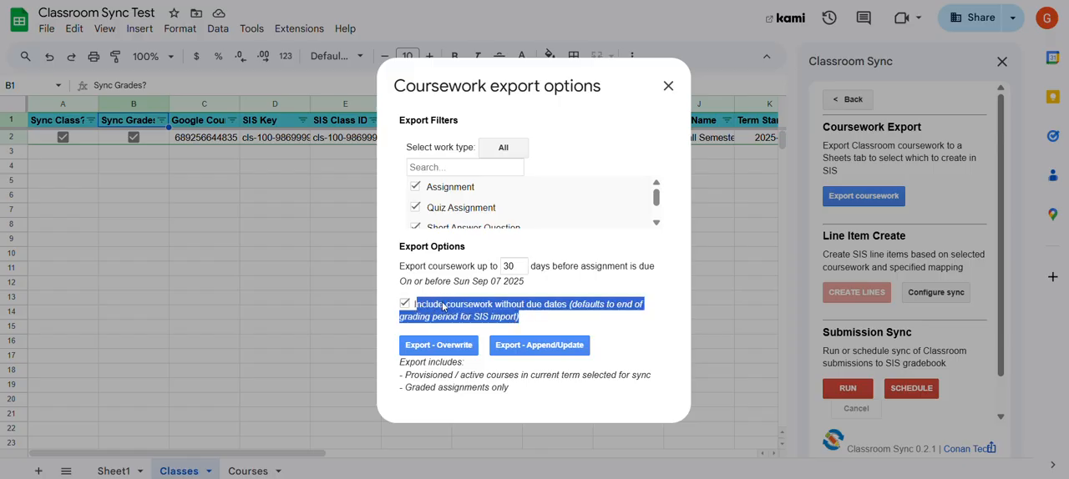
pyautogui.click(532, 316)
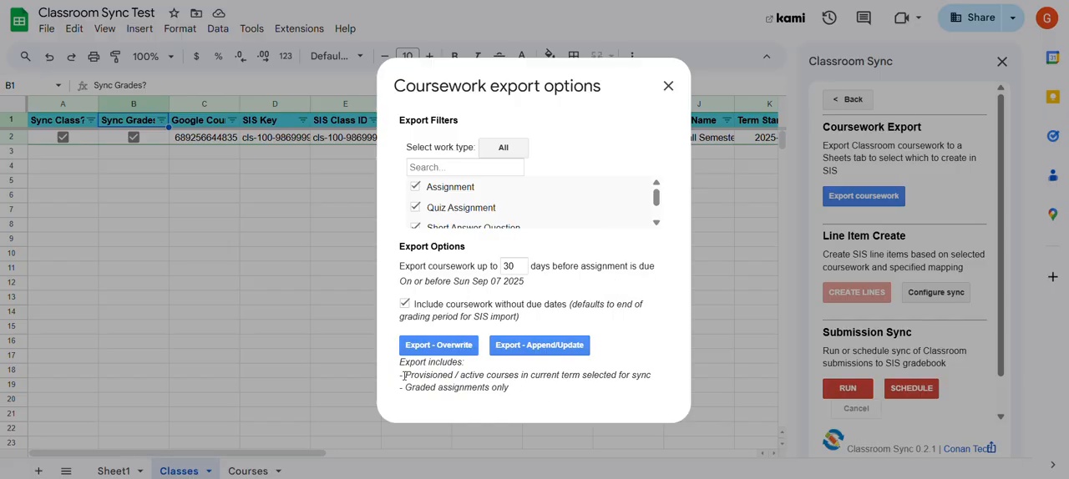
pyautogui.moveTo(406, 376); pyautogui.dragTo(662, 383)
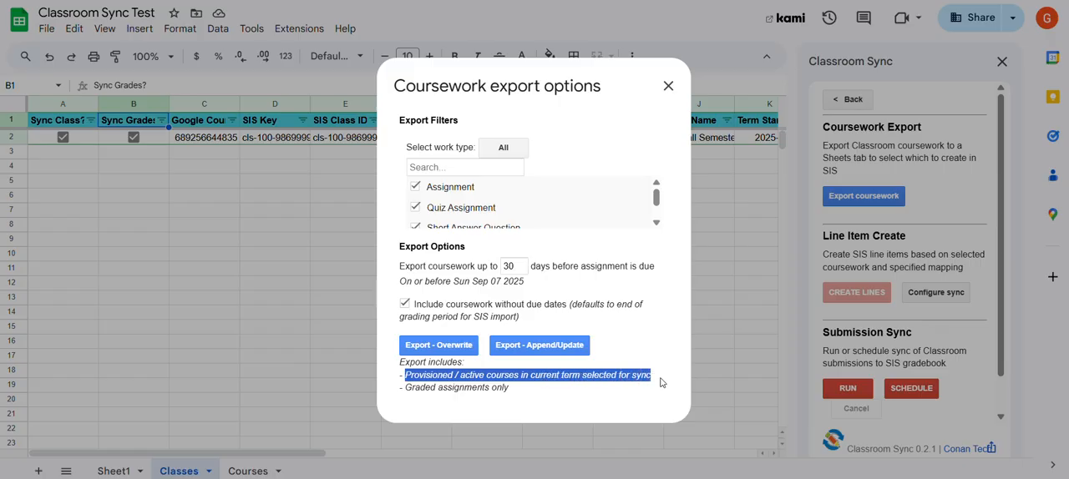
pyautogui.click(517, 386)
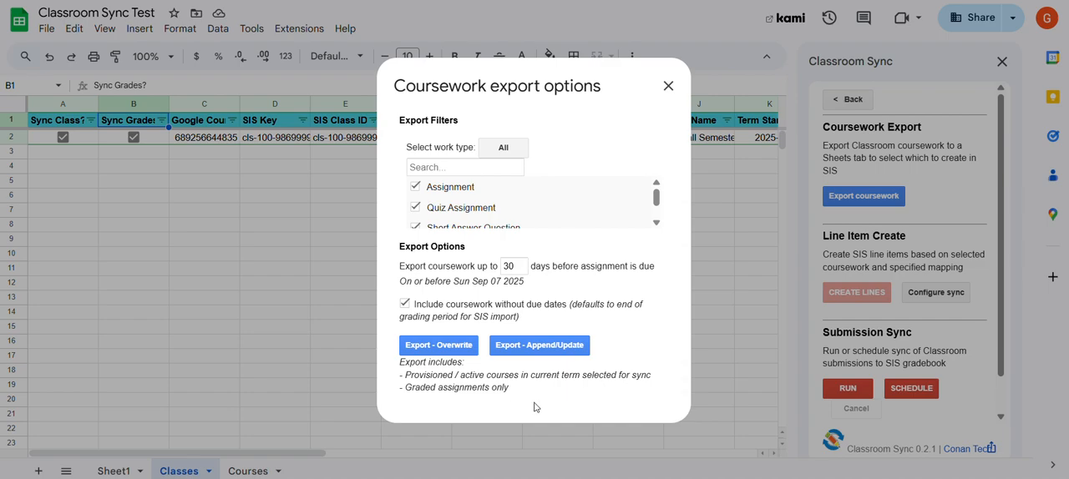
pyautogui.click(438, 347)
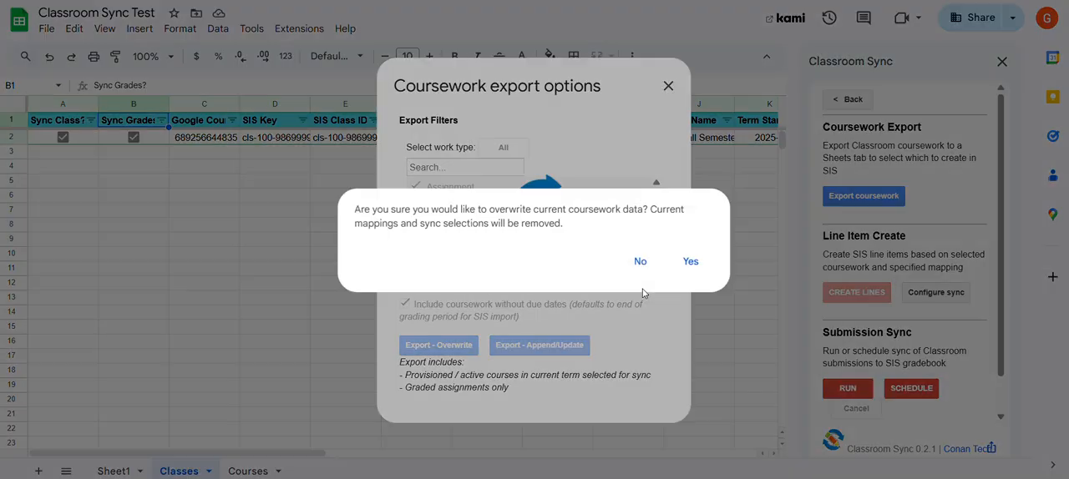
pyautogui.click(691, 263)
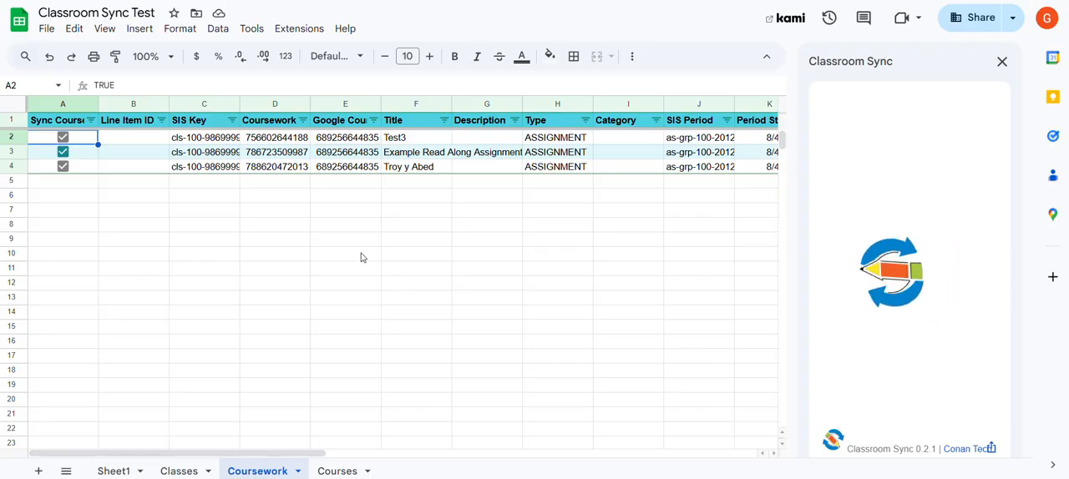
# Examine the Line Item ID, SIS Key and Sync Coursework columns of the exported coursework
pyautogui.click(135, 103)
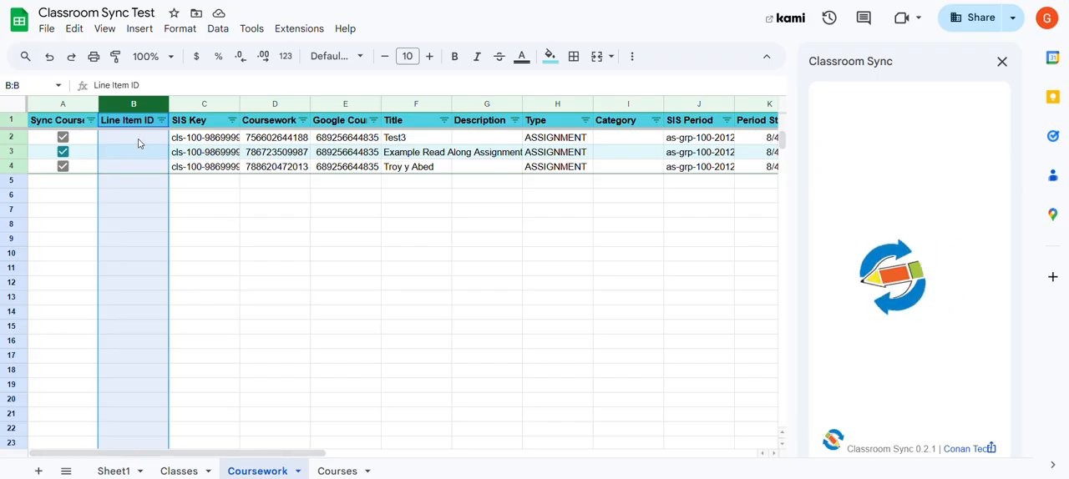
pyautogui.moveTo(137, 140); pyautogui.dragTo(137, 167)
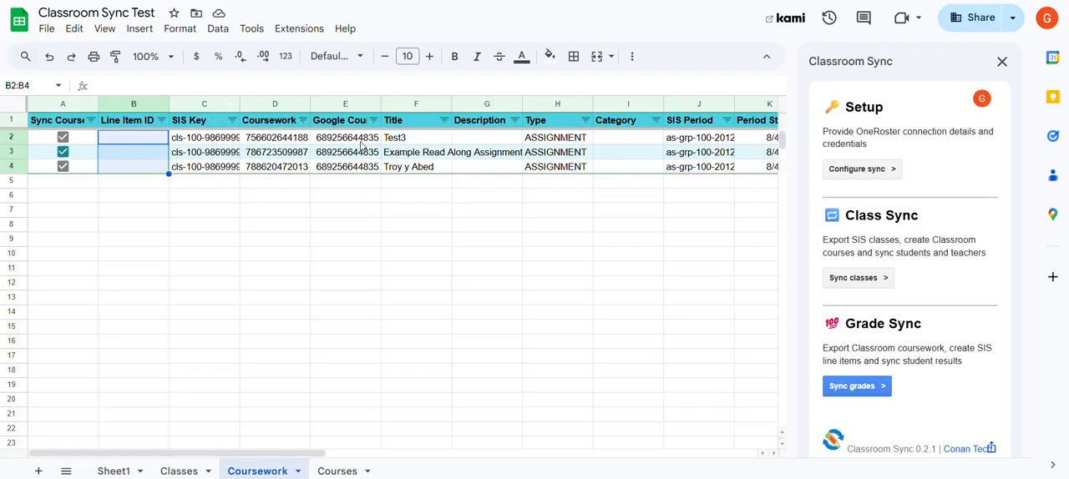
pyautogui.moveTo(357, 142); pyautogui.dragTo(272, 177)
pyautogui.moveTo(207, 142); pyautogui.dragTo(211, 171)
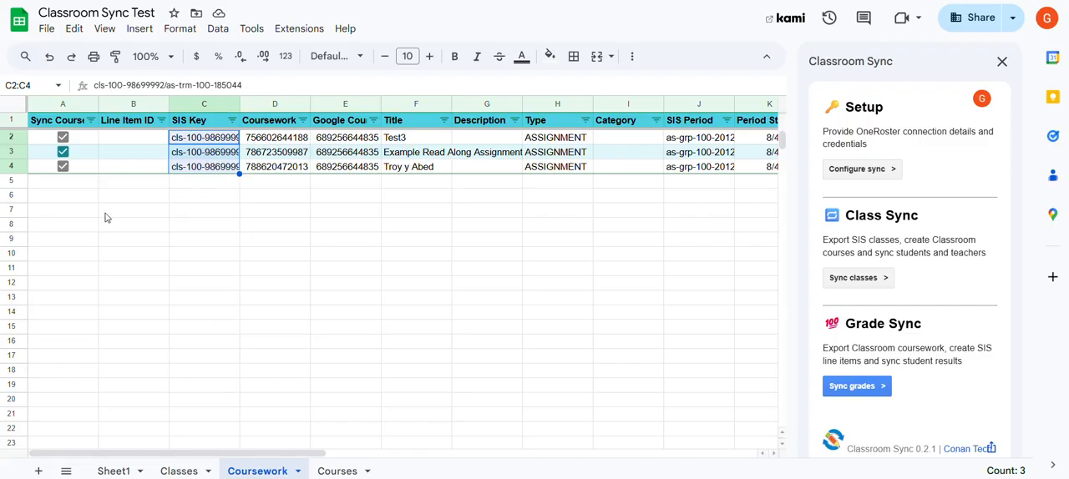
pyautogui.click(83, 126)
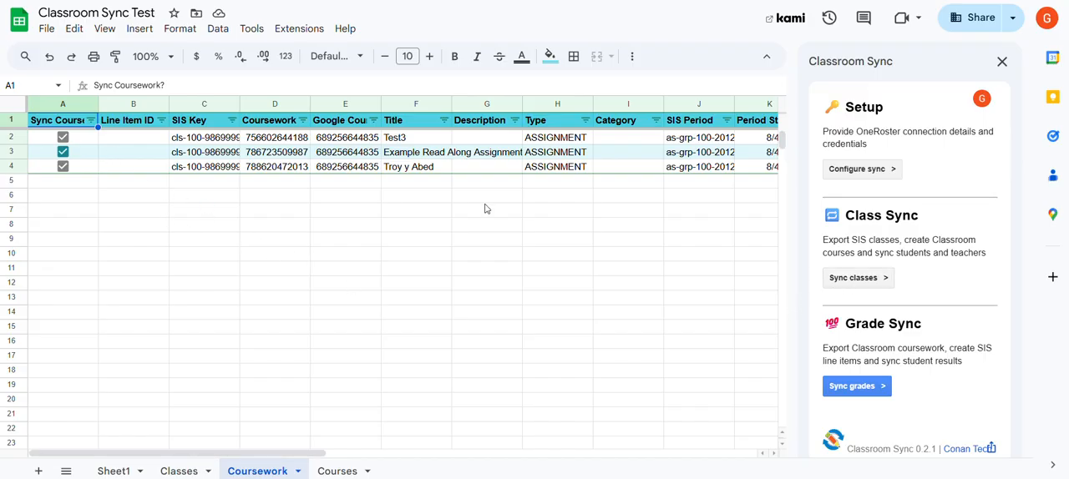
# Review the line item category mapping and create the SIS line items for the selected coursework
pyautogui.click(842, 387)
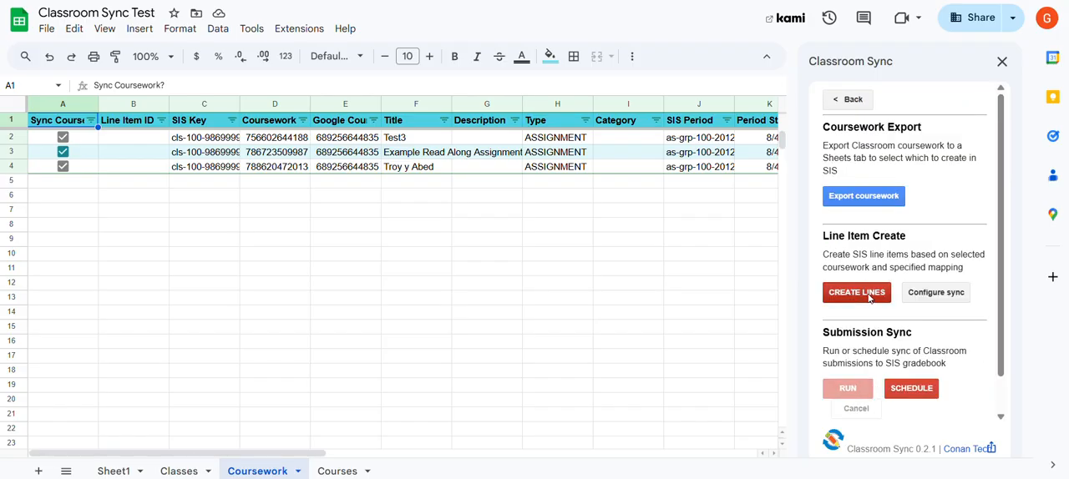
pyautogui.click(872, 297)
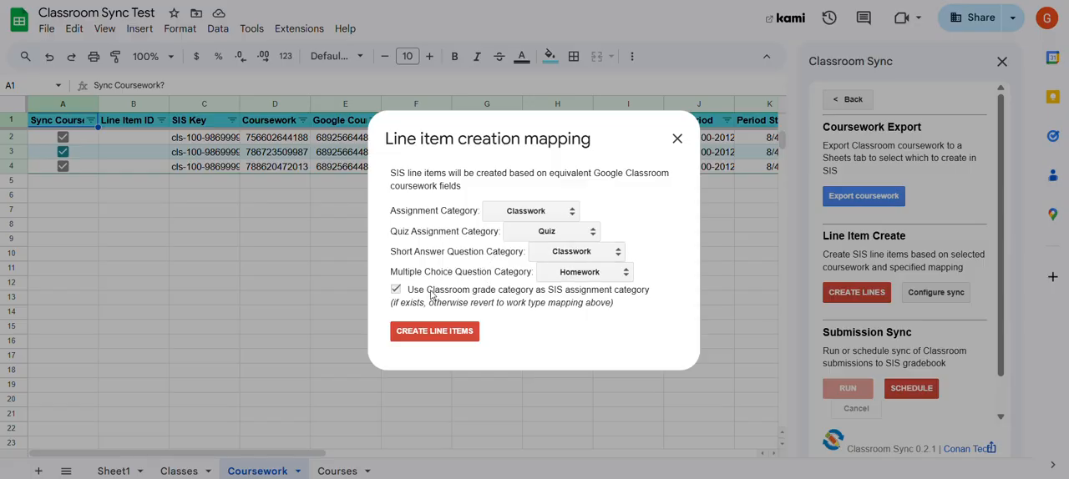
pyautogui.moveTo(428, 291); pyautogui.dragTo(534, 291)
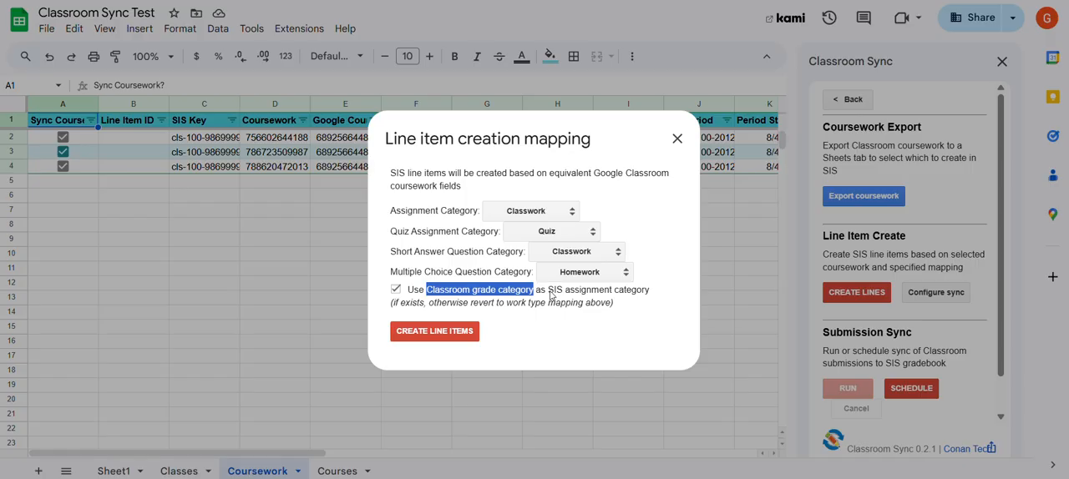
pyautogui.moveTo(552, 294); pyautogui.dragTo(660, 299)
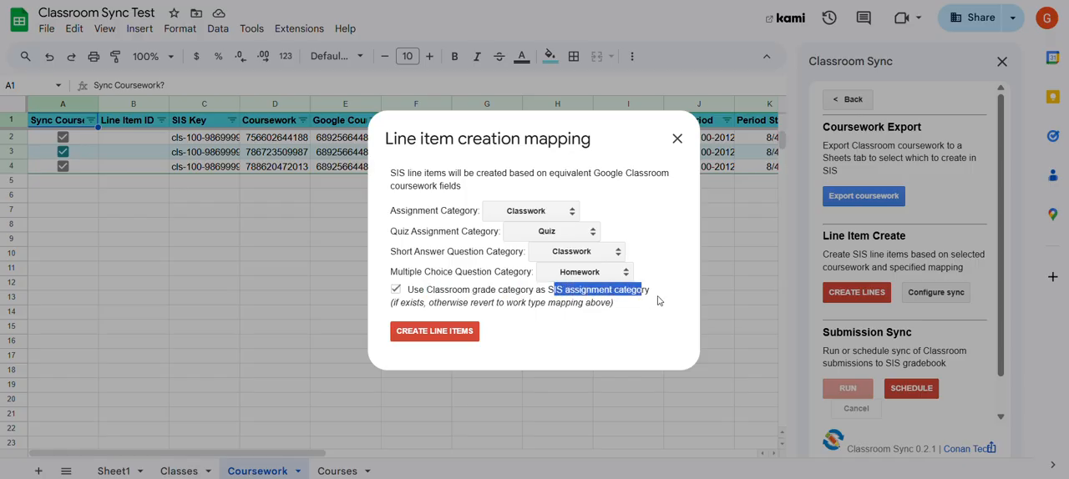
pyautogui.click(660, 299)
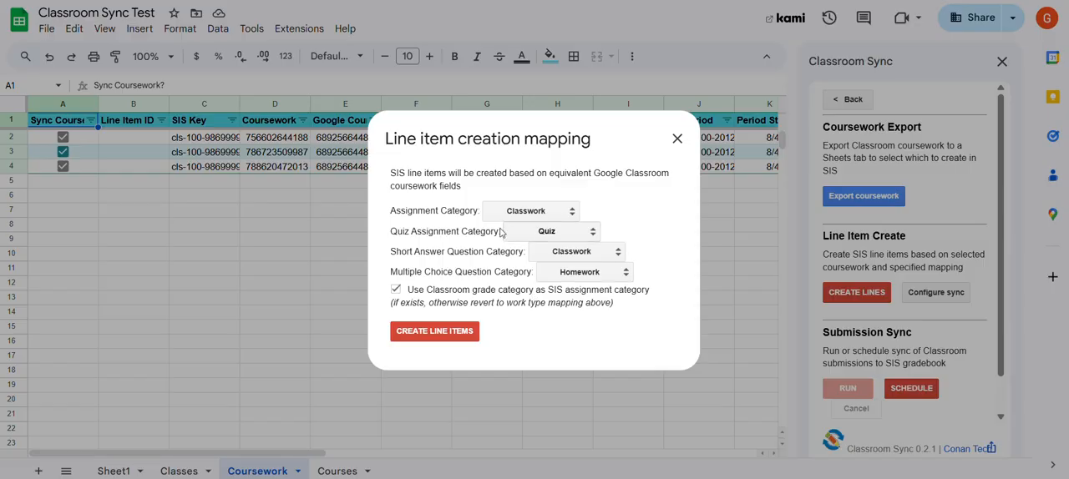
pyautogui.click(455, 337)
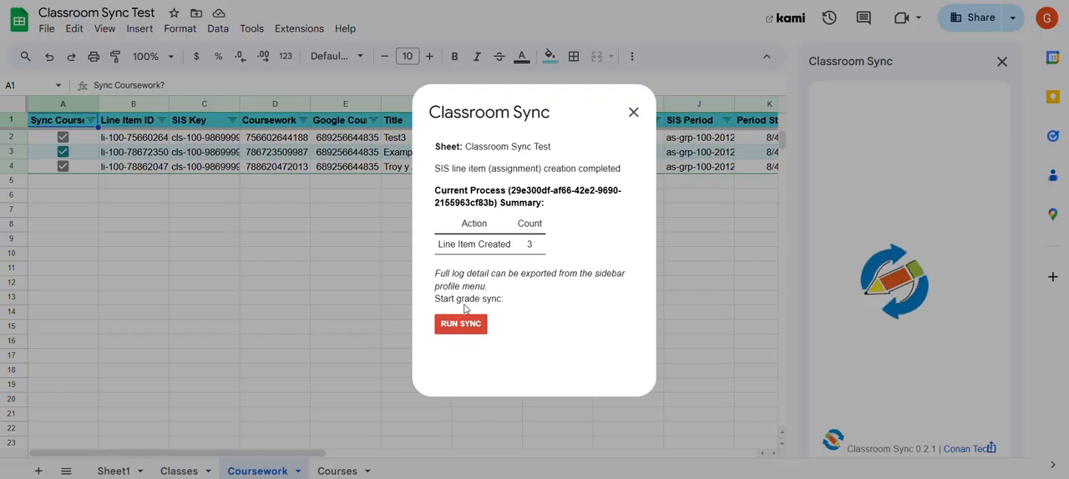
# Open the grade sync options and review the course eligibility, returned status and placeholder grade notes
pyautogui.moveTo(435, 298); pyautogui.dragTo(502, 299)
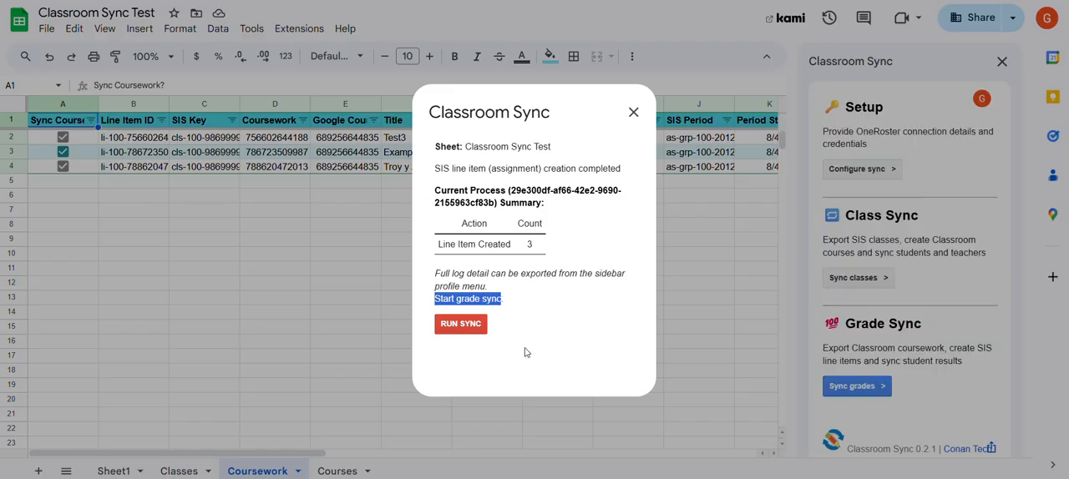
pyautogui.click(477, 326)
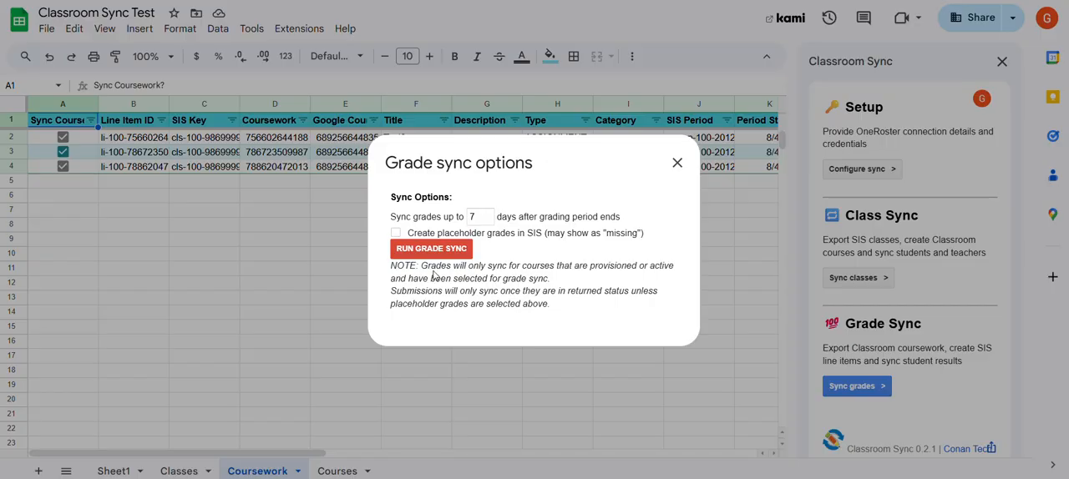
pyautogui.moveTo(591, 265); pyautogui.dragTo(676, 266)
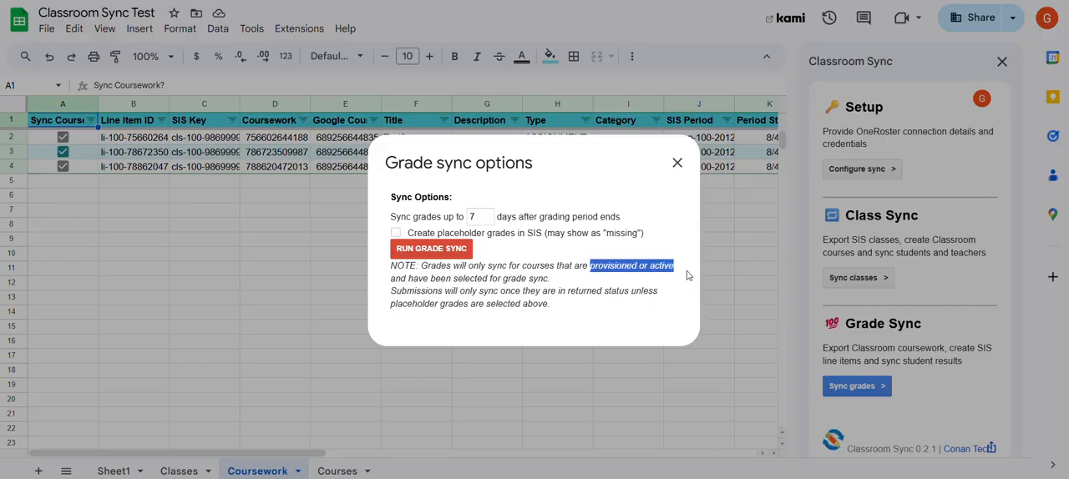
pyautogui.click(560, 281)
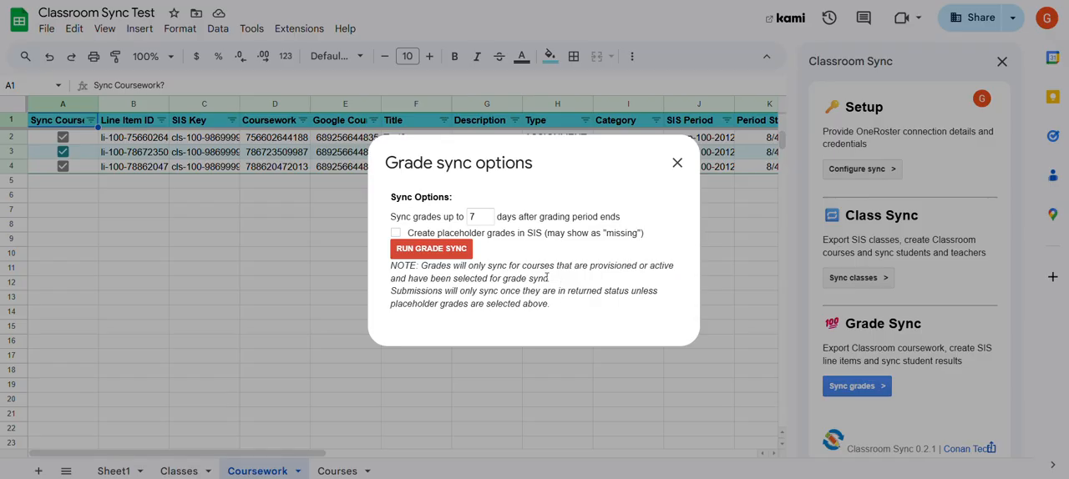
pyautogui.moveTo(548, 278); pyautogui.dragTo(440, 279)
pyautogui.click(570, 284)
pyautogui.moveTo(593, 292); pyautogui.dragTo(568, 292)
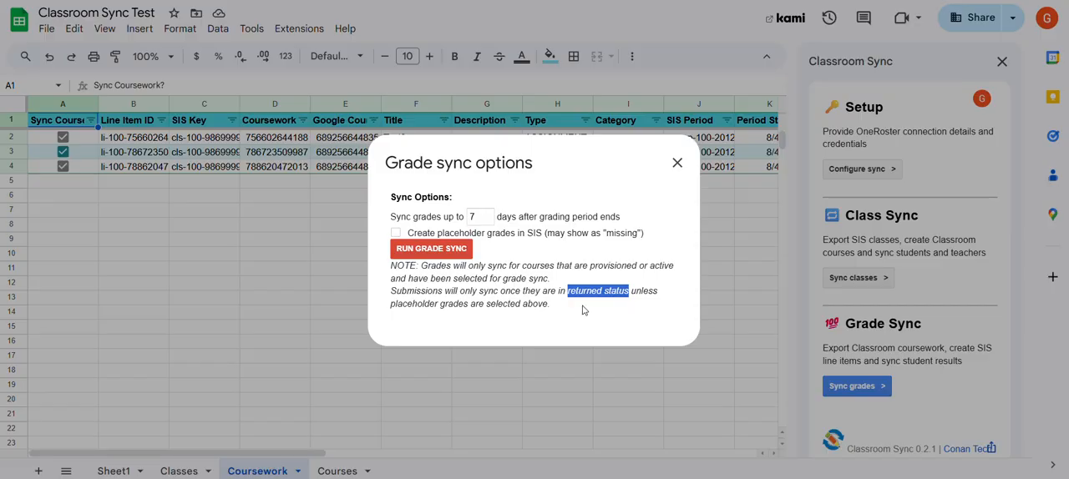
pyautogui.click(574, 307)
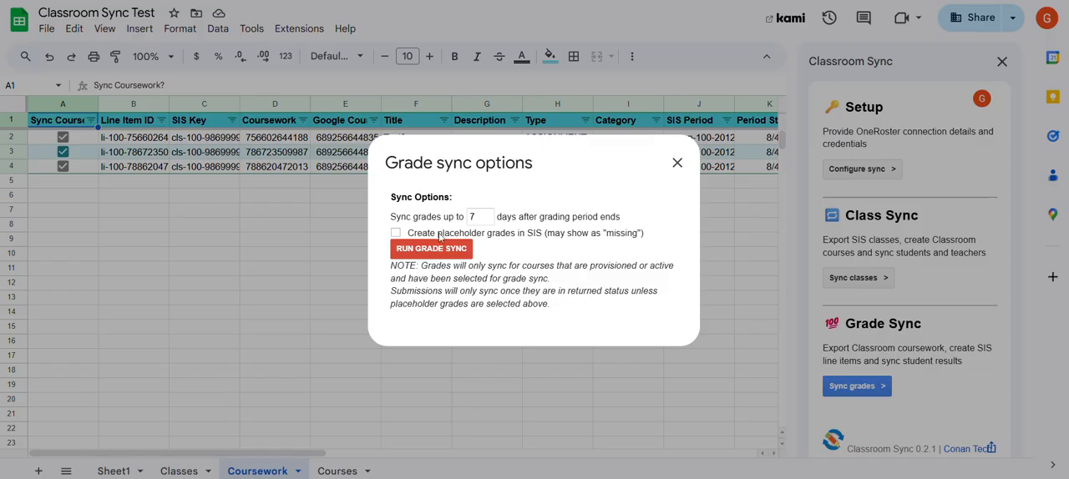
pyautogui.moveTo(439, 234); pyautogui.dragTo(516, 238)
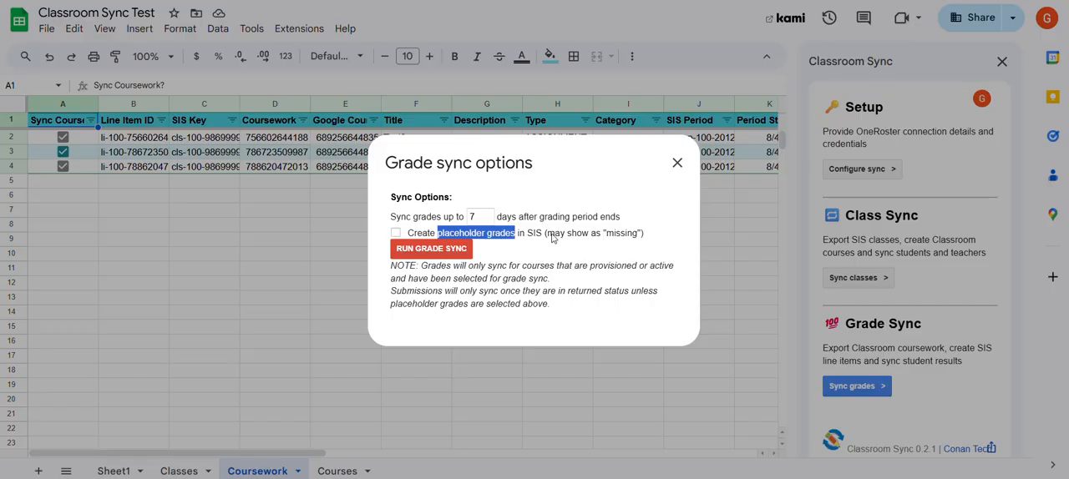
pyautogui.moveTo(547, 234); pyautogui.dragTo(647, 238)
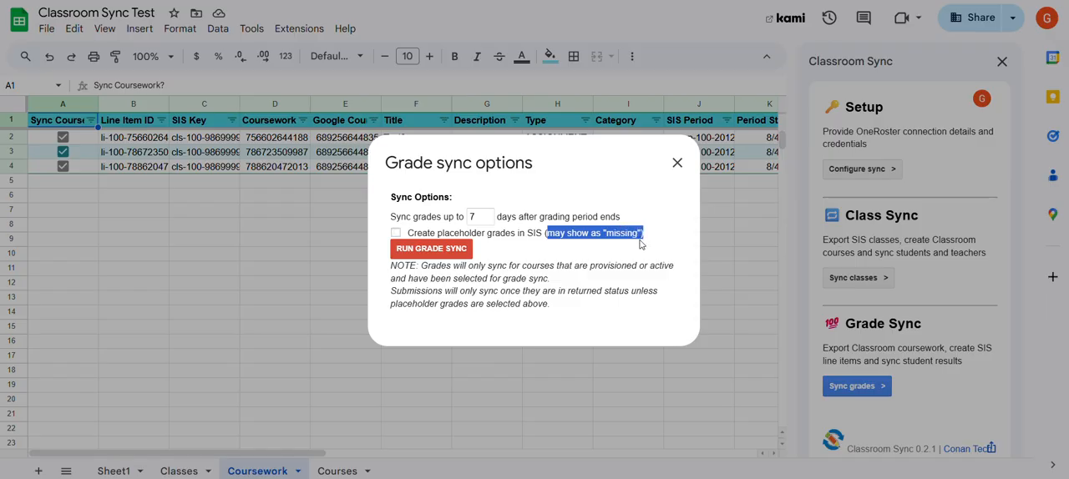
pyautogui.click(627, 269)
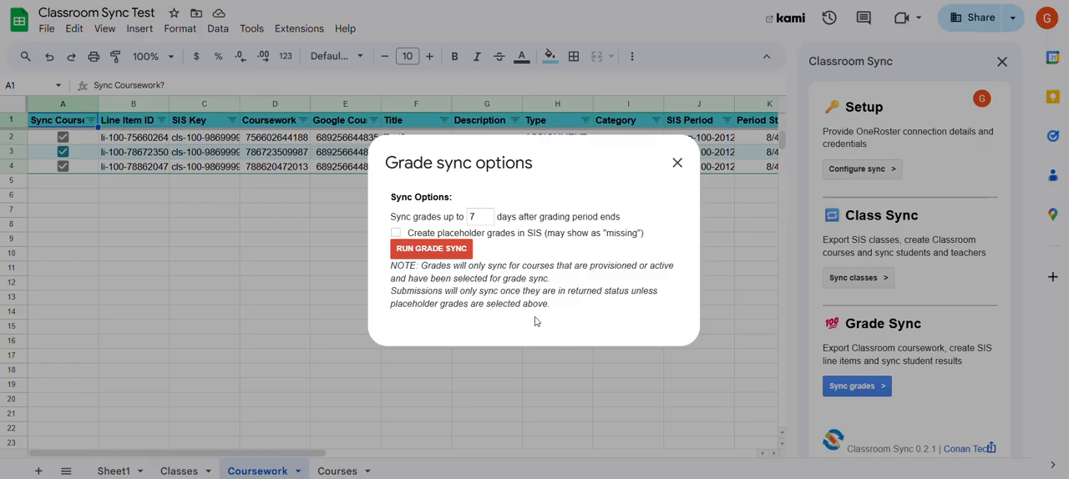
# Run the grade sync without placeholder grades, read through the result summary and close it
pyautogui.click(452, 254)
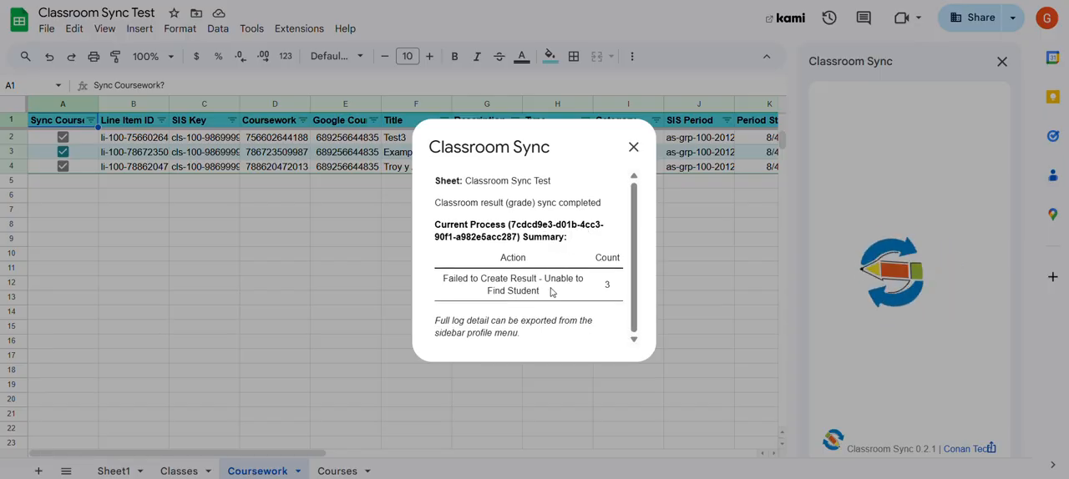
pyautogui.moveTo(551, 295); pyautogui.dragTo(550, 289)
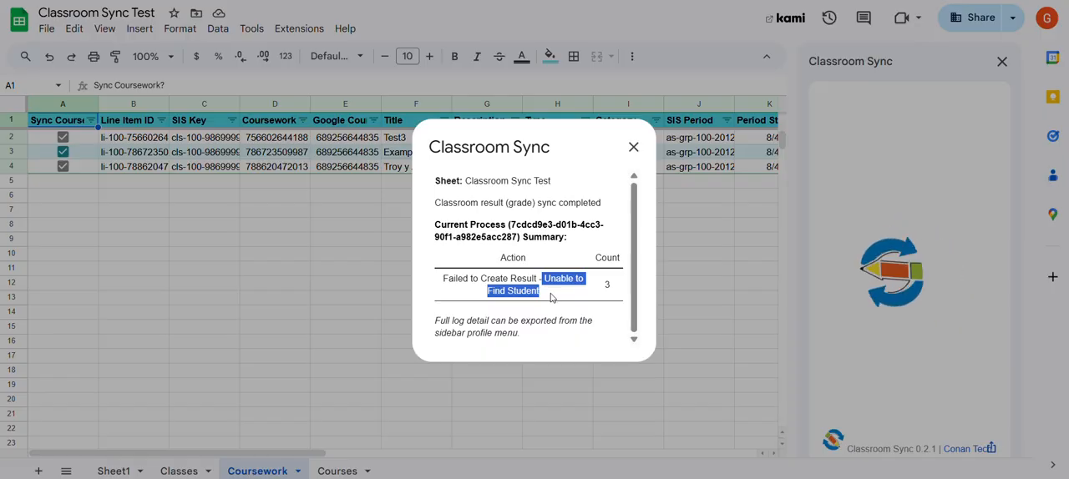
pyautogui.click(551, 297)
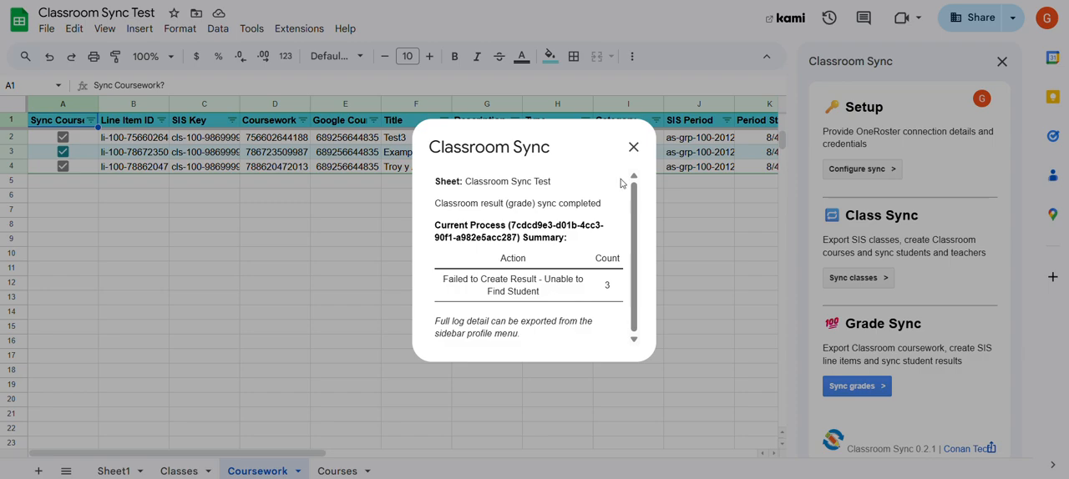
pyautogui.click(635, 148)
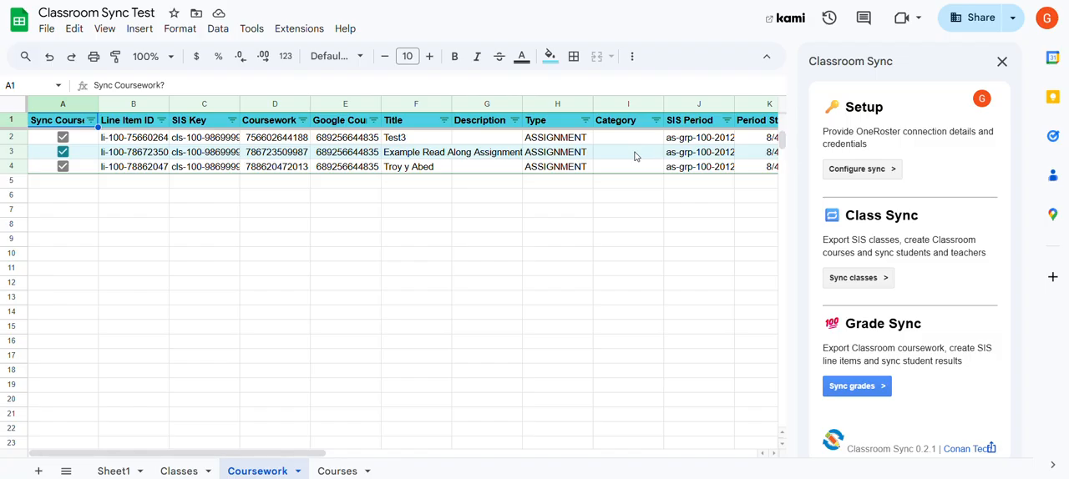
# View the submission sync controls in the grade sync section and return to the Classroom Sync main page
pyautogui.click(852, 387)
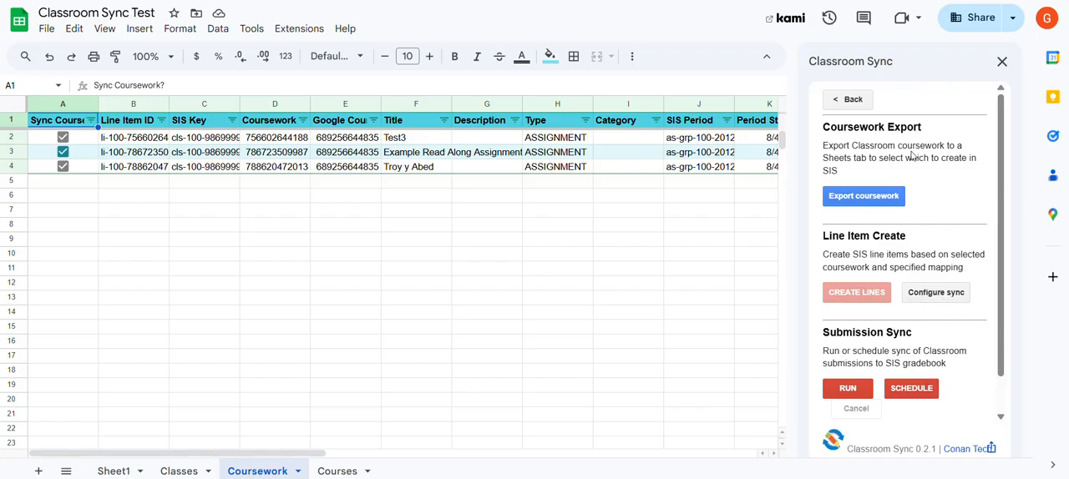
pyautogui.click(847, 100)
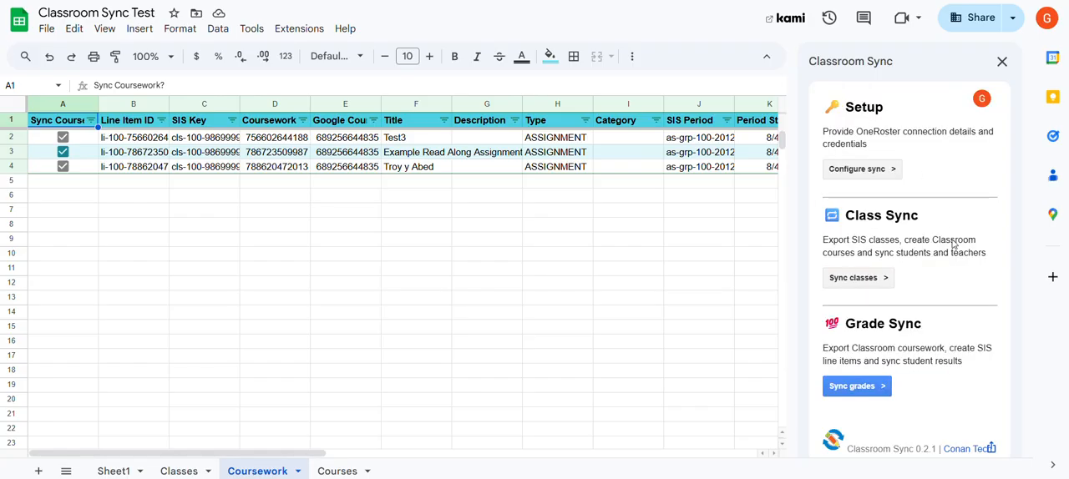